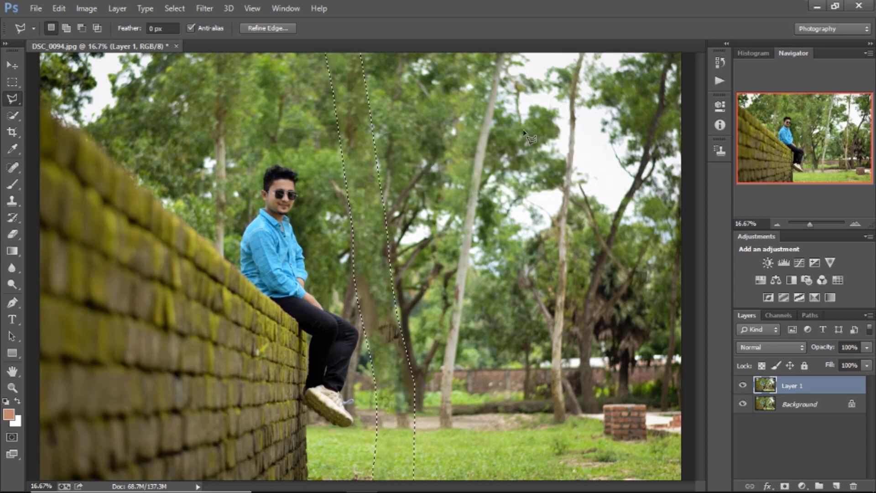
# Step: Deselect the filled trunk area and switch to the Spot Healing Brush
pyautogui.hotkey('ctrl', 'd')
pyautogui.press('j')
pyautogui.scroll(-1, 370, 199)
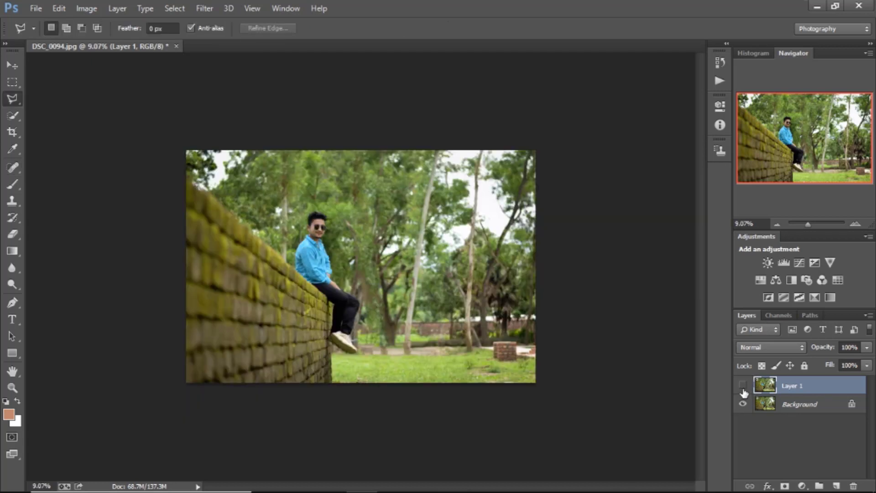
# Step: Toggle the visibility of Layer 1 repeatedly to compare the retouched photo with the original
pyautogui.click(743, 387)
pyautogui.click(743, 388)
pyautogui.click(744, 386)
pyautogui.click(744, 386)
pyautogui.click(745, 385)
pyautogui.click(746, 385)
# Step: Paint over the large tree trunk beside the man with the Spot Healing Brush in Content-Aware mode
pyautogui.moveTo(813, 226); pyautogui.dragTo(811, 226)
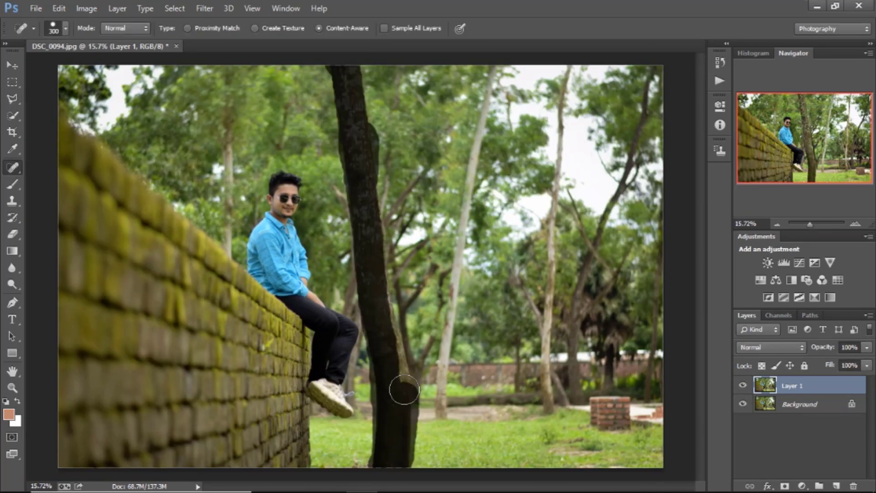
pyautogui.click(368, 193)
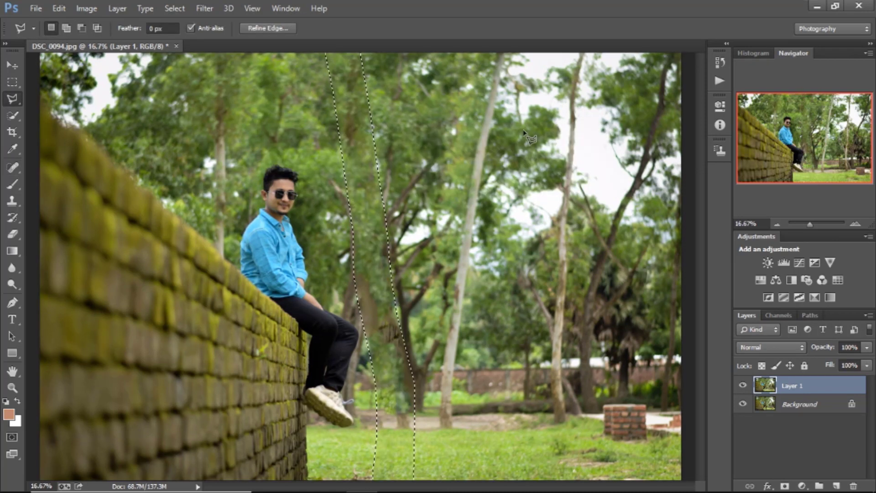
# Step: Clear the trunk selection and outline the leftover dark patch near the man's knees with the Polygonal Lasso
pyautogui.rightClick(525, 133)
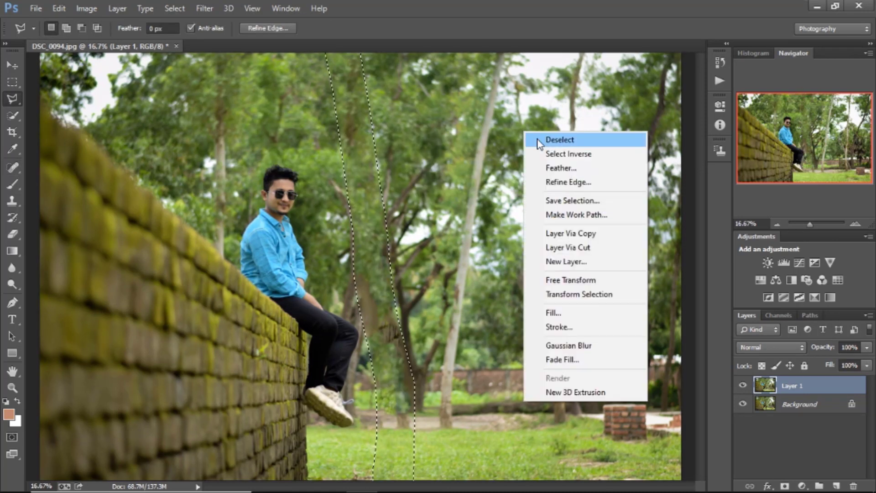
pyautogui.click(538, 139)
pyautogui.click(380, 312)
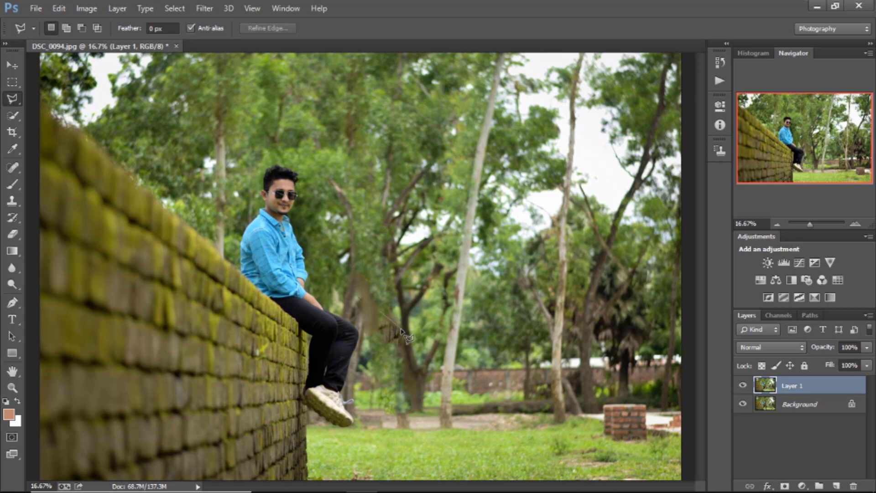
pyautogui.click(403, 331)
pyautogui.click(404, 347)
pyautogui.click(376, 334)
pyautogui.click(382, 314)
# Step: Fill the outlined leftover patch using Content-Aware and clear the selection
pyautogui.rightClick(381, 314)
pyautogui.click(450, 224)
pyautogui.click(524, 132)
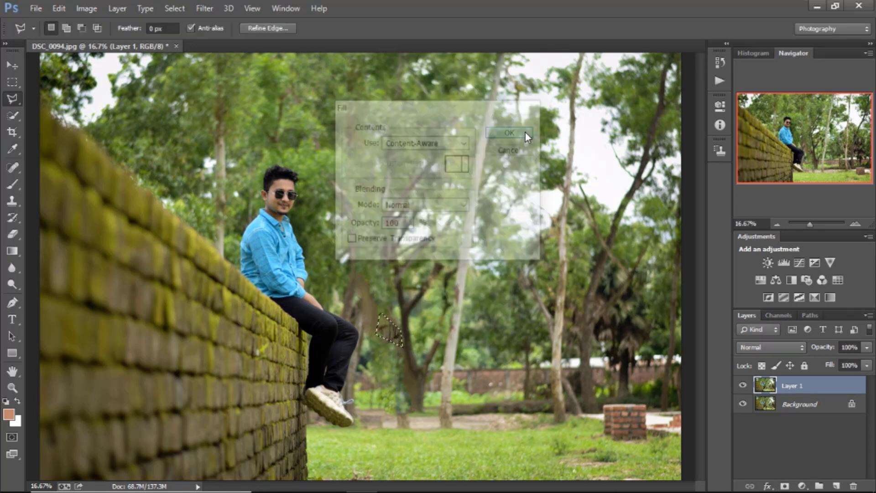
pyautogui.rightClick(486, 222)
pyautogui.click(518, 230)
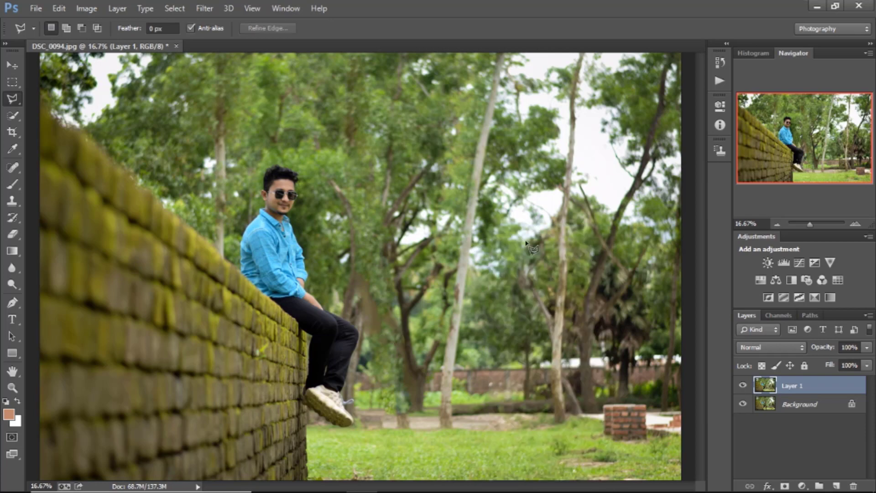
# Step: Duplicate the Background layer
pyautogui.click(804, 225)
pyautogui.moveTo(804, 225); pyautogui.dragTo(813, 224)
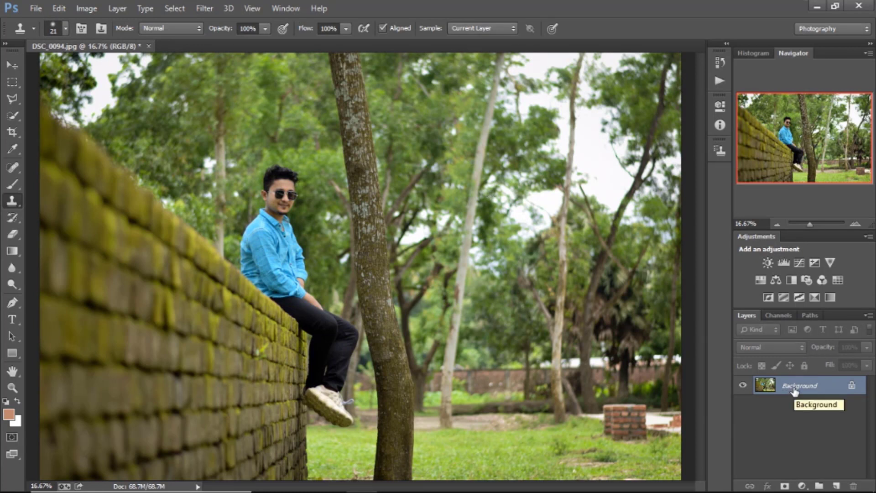
pyautogui.hotkey('ctrl', 'j')
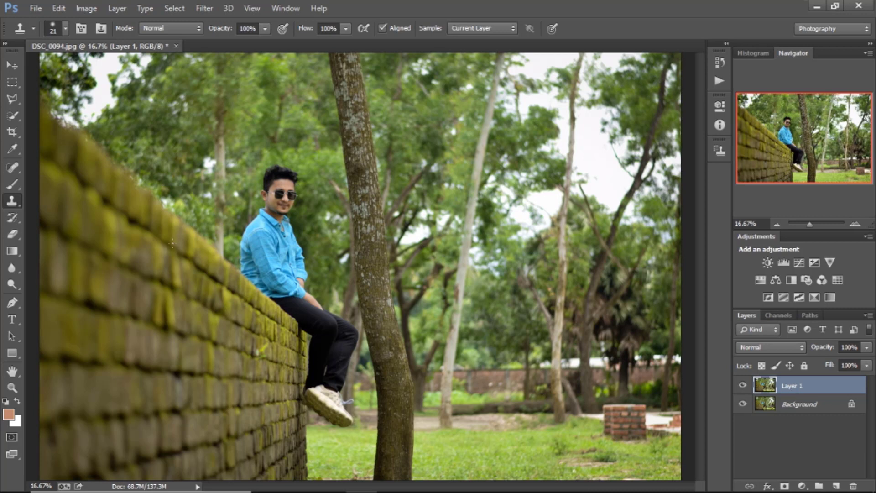
# Step: Outline the large tree trunk beside the man from the photo's upper edge to its lower edge with the Polygonal Lasso
pyautogui.click(14, 98)
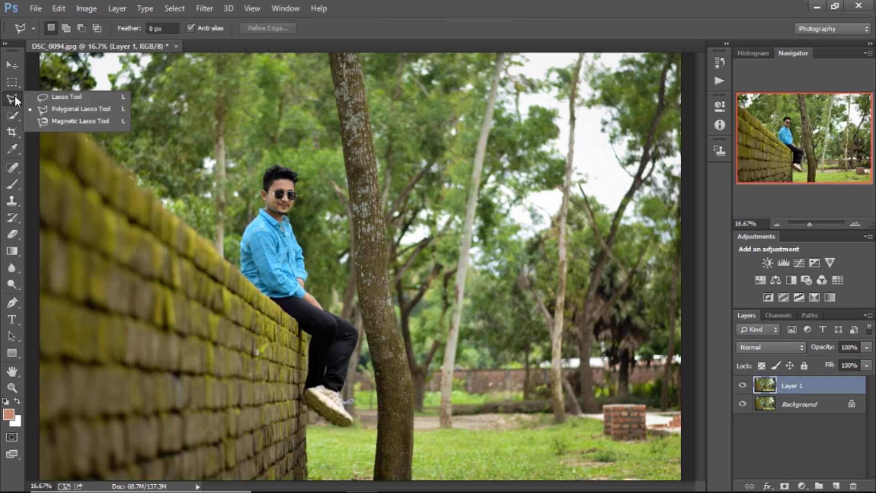
pyautogui.click(68, 109)
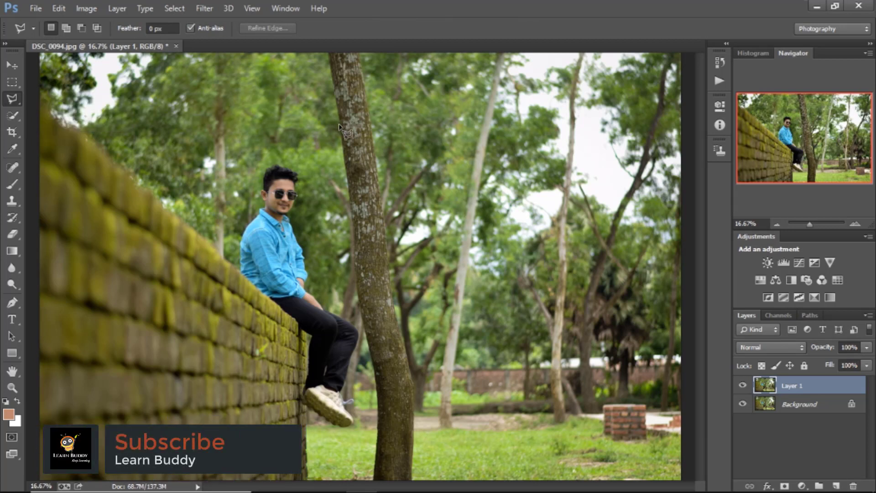
pyautogui.hotkey('ctrl', '-')
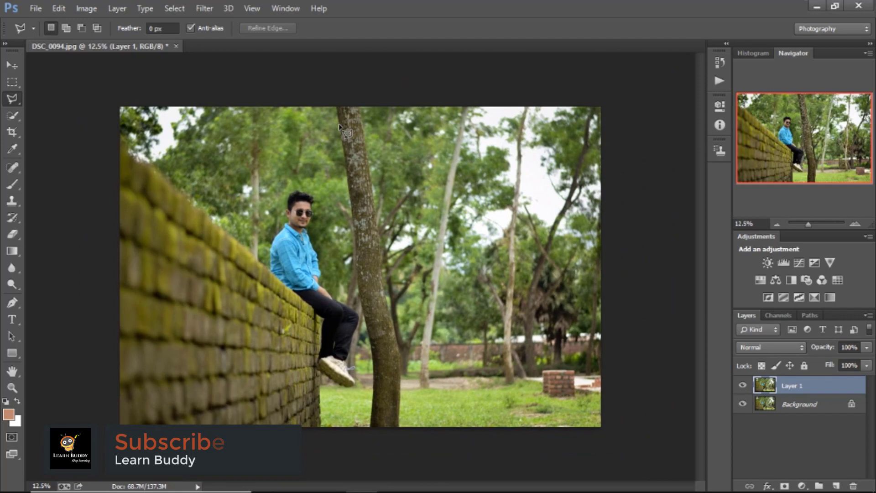
pyautogui.click(332, 100)
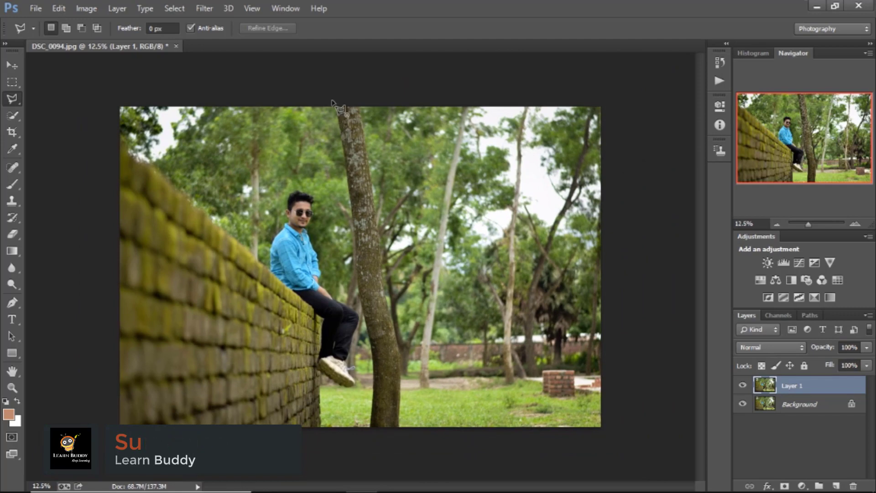
pyautogui.hotkey('ctrl', '+')
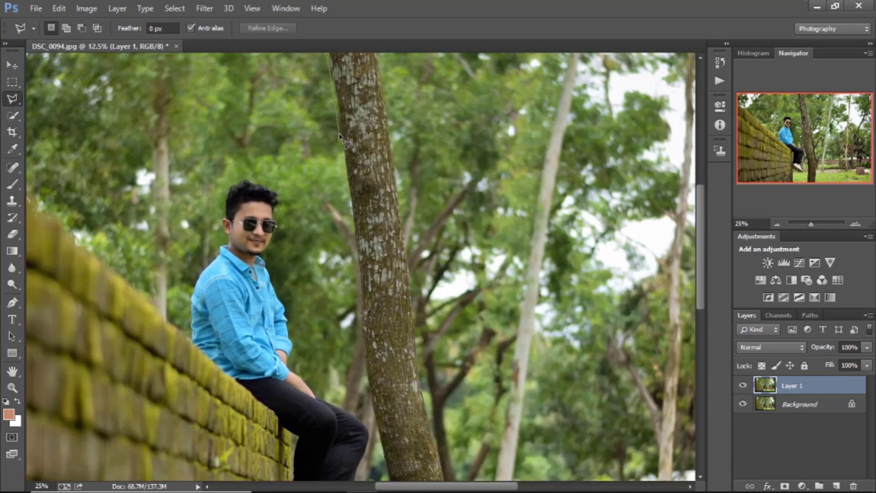
pyautogui.click(362, 353)
pyautogui.click(366, 378)
pyautogui.click(384, 463)
pyautogui.click(395, 413)
pyautogui.click(397, 473)
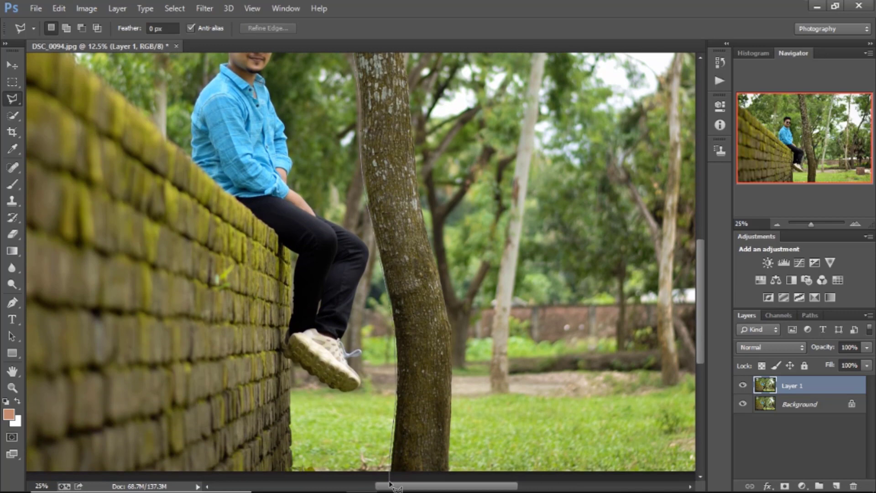
pyautogui.click(452, 471)
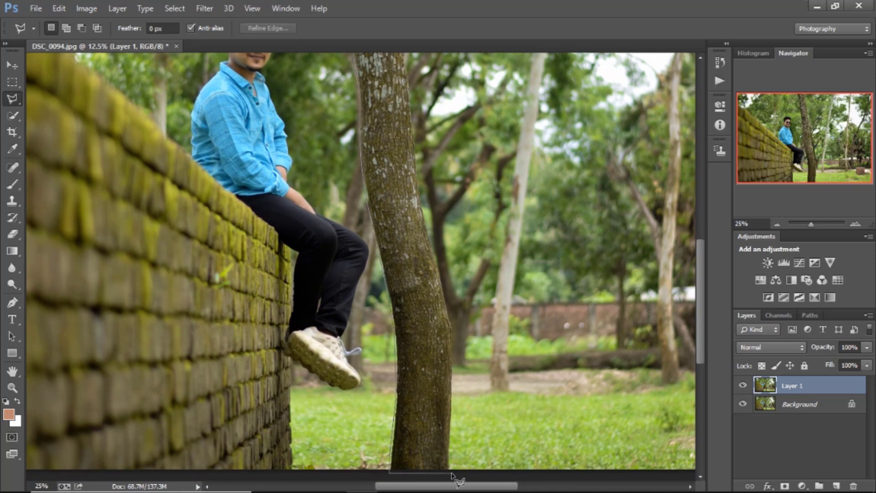
pyautogui.click(453, 326)
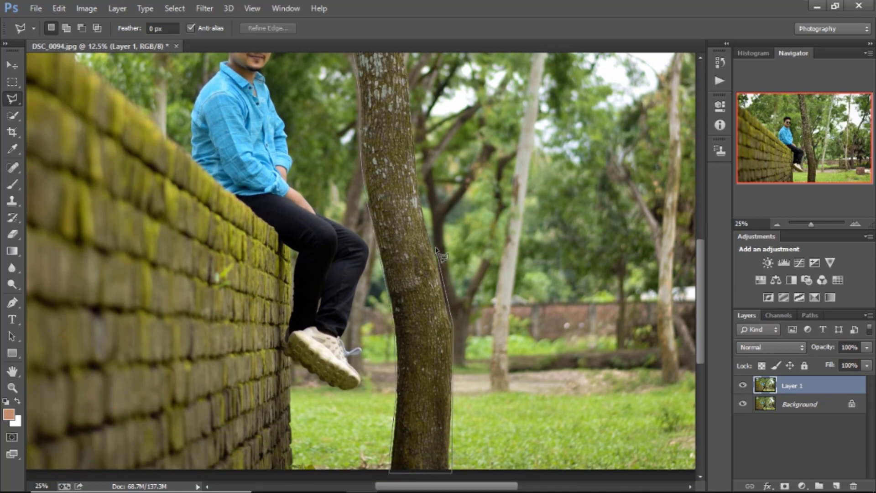
pyautogui.click(421, 182)
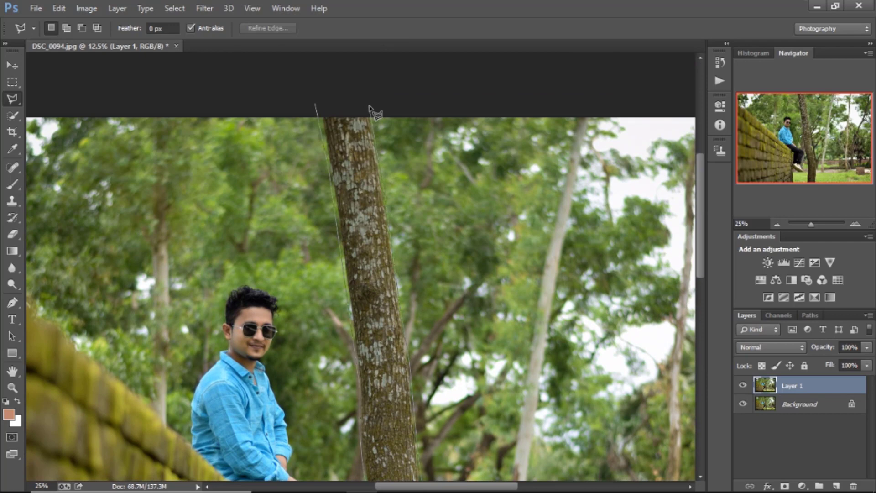
pyautogui.click(371, 106)
pyautogui.click(318, 106)
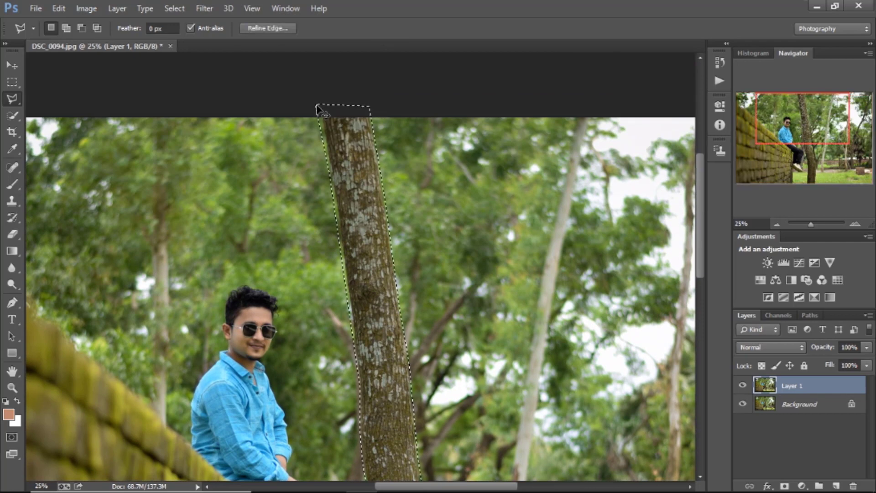
pyautogui.hotkey('ctrl', '0')
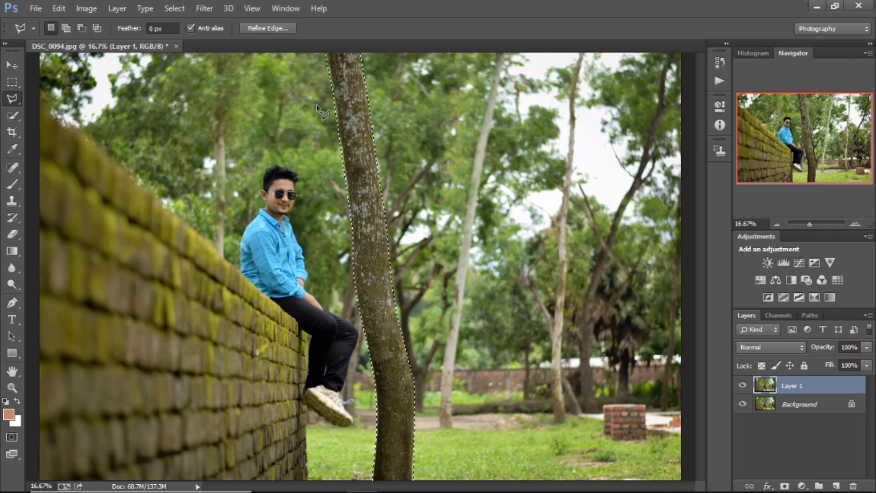
# Step: Fill the selected tree trunk using Content-Aware in Normal mode at 100% opacity, and clear the selection
pyautogui.rightClick(318, 107)
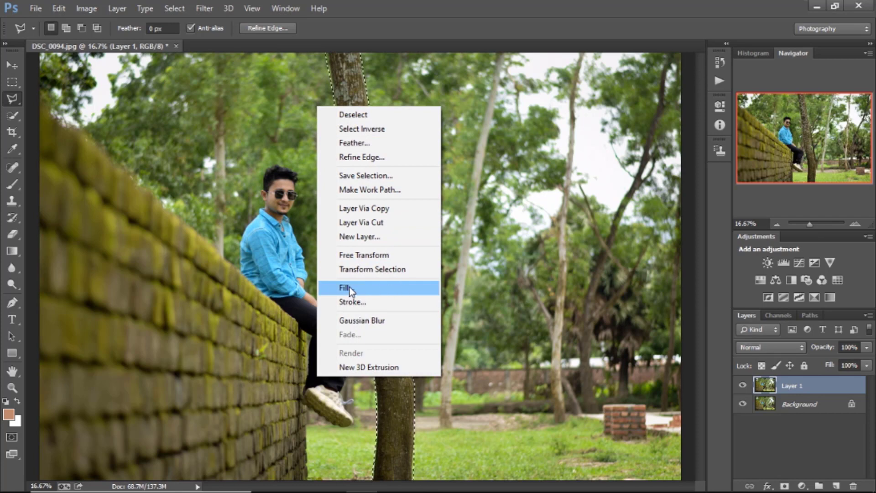
pyautogui.click(379, 289)
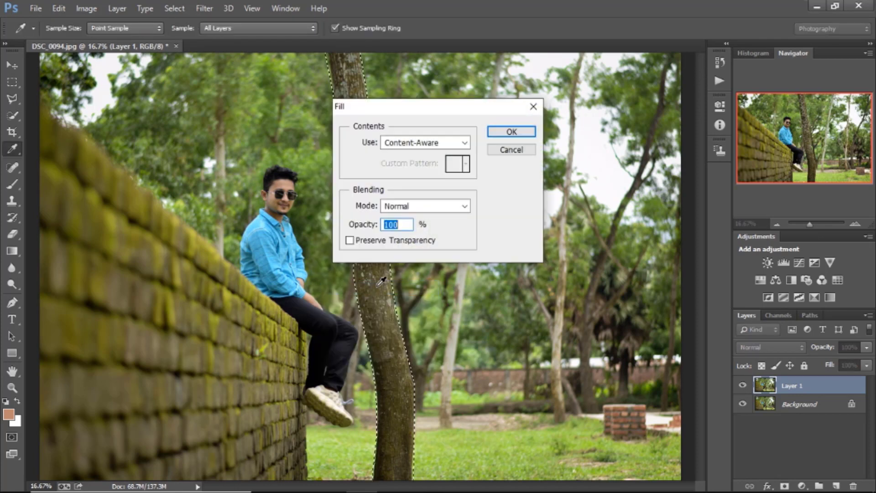
pyautogui.click(421, 142)
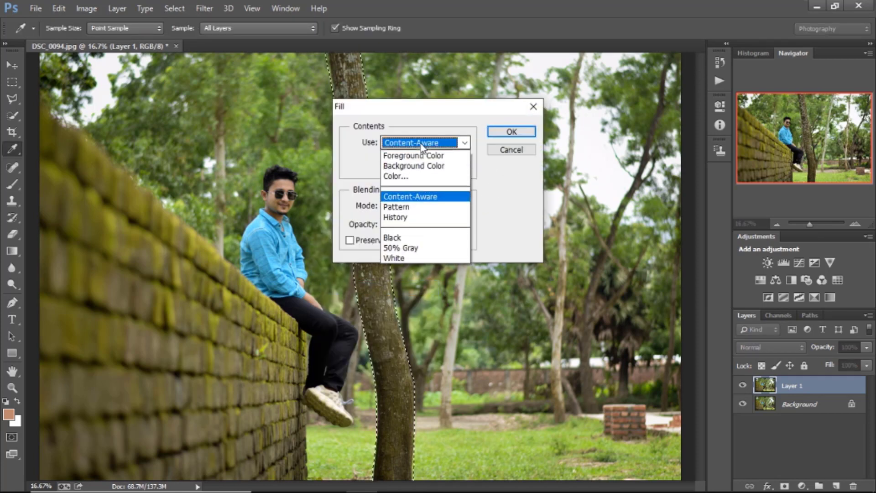
pyautogui.click(407, 197)
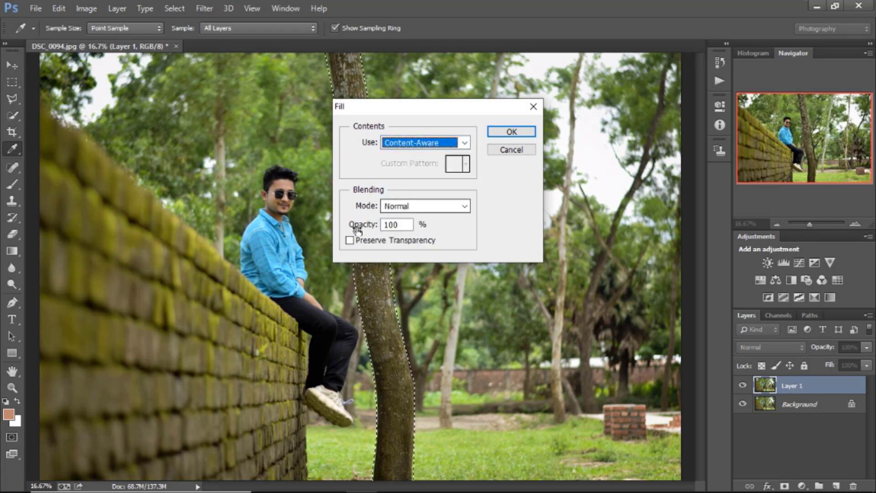
pyautogui.click(524, 132)
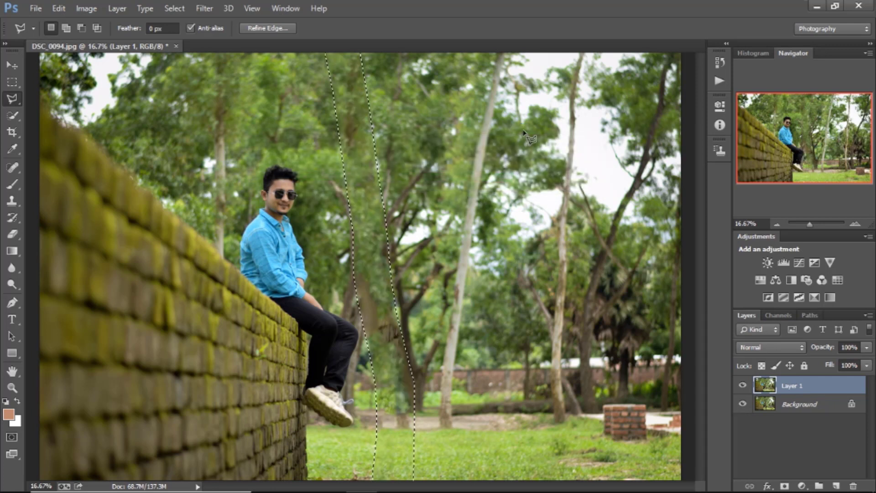
pyautogui.rightClick(524, 132)
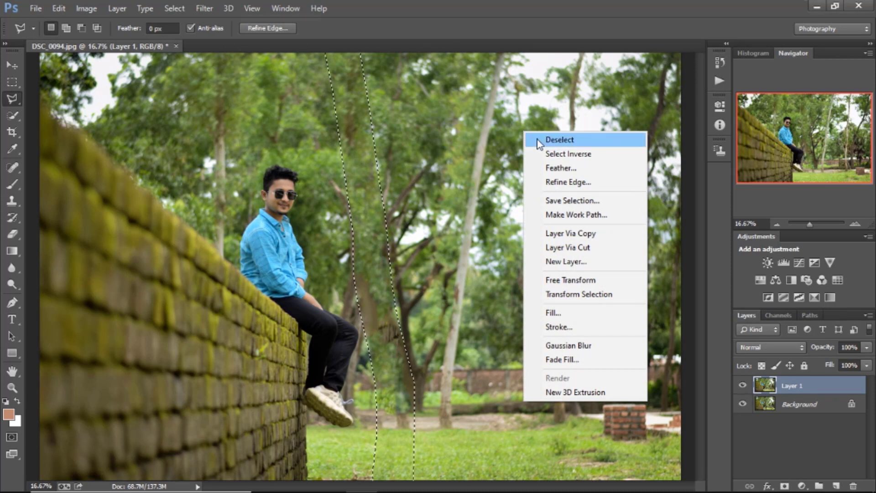
pyautogui.click(540, 140)
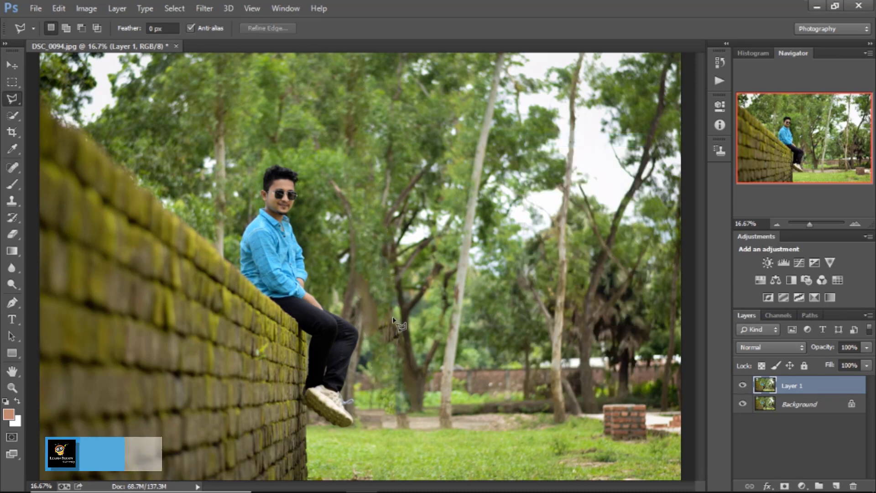
# Step: Outline the remaining dark smudge beside the man's knees with the Polygonal Lasso
pyautogui.click(381, 312)
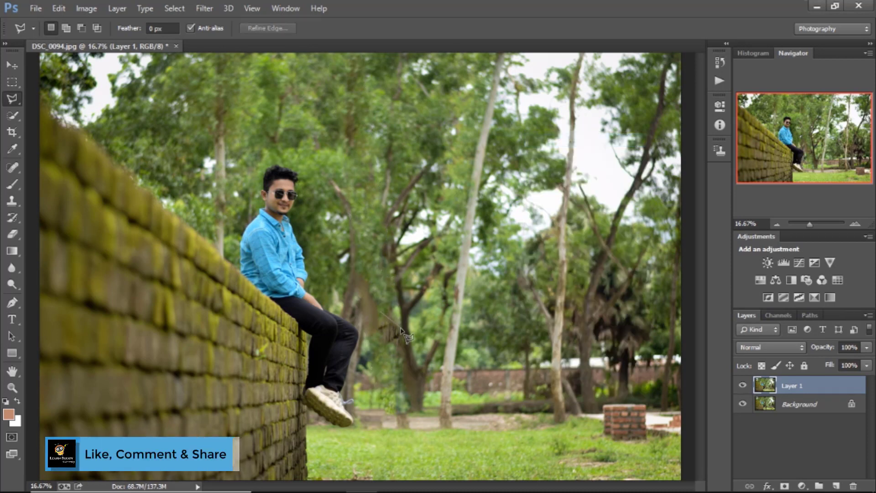
pyautogui.click(402, 348)
pyautogui.click(375, 337)
pyautogui.click(381, 315)
# Step: Fill the outlined smudge using Content-Aware in Normal mode at 100% opacity and deselect it
pyautogui.rightClick(382, 316)
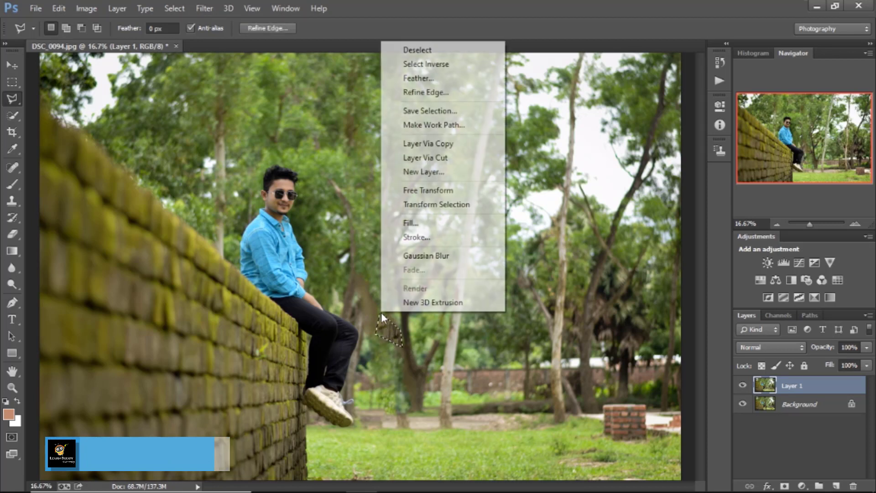
pyautogui.click(451, 227)
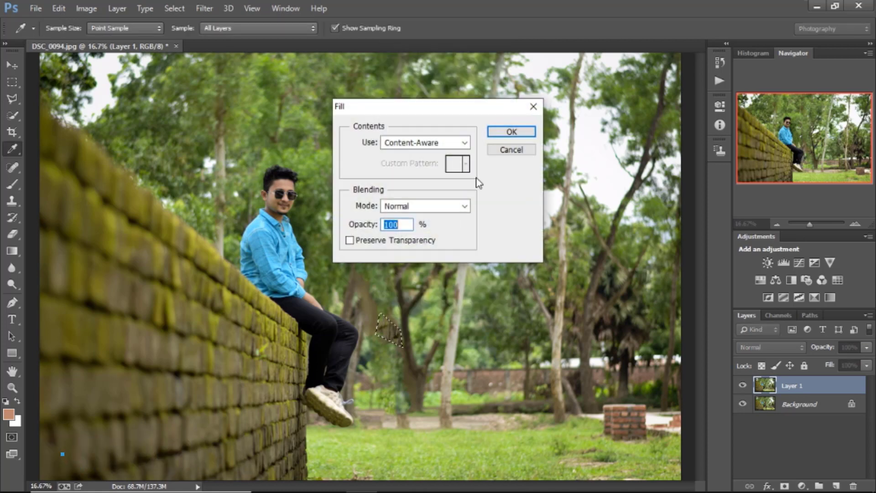
pyautogui.click(525, 132)
pyautogui.rightClick(488, 233)
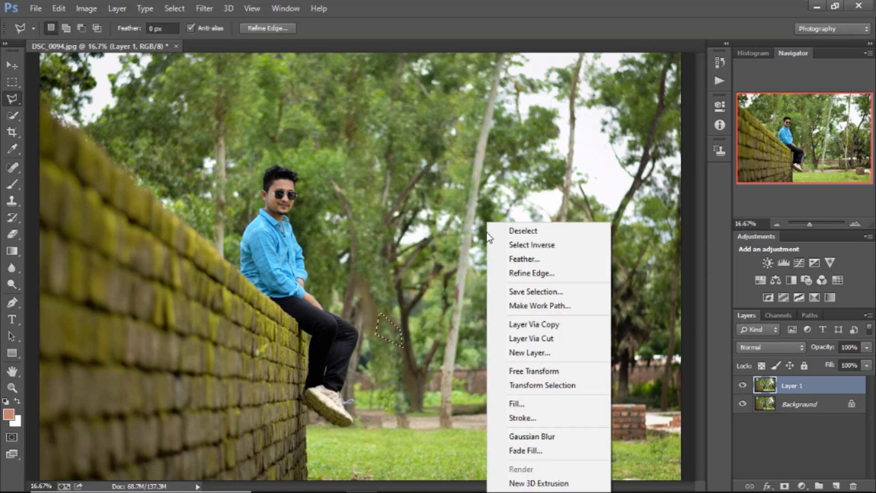
pyautogui.click(498, 231)
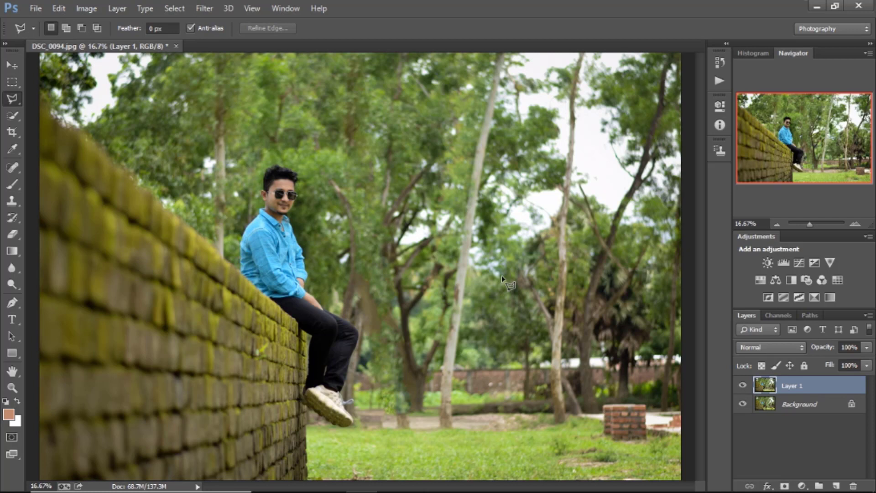
# Step: Hide Layer 1 to compare the retouched photo with the original
pyautogui.moveTo(806, 228); pyautogui.dragTo(809, 232)
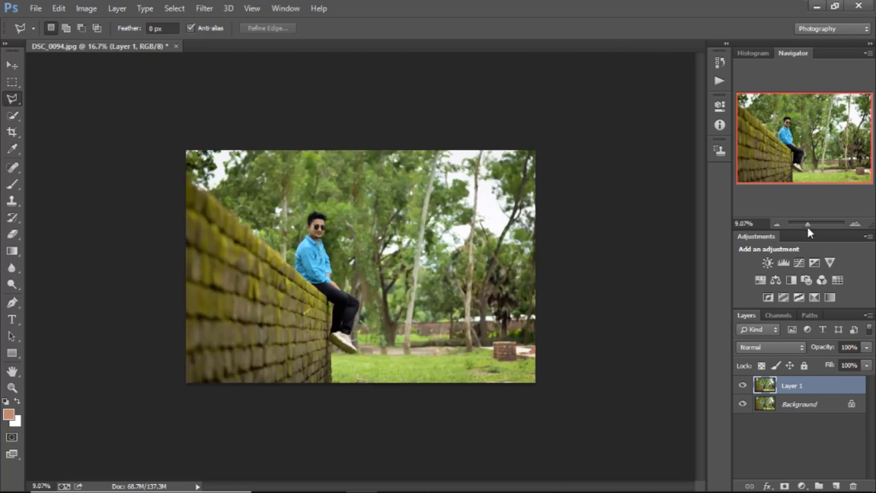
pyautogui.click(742, 386)
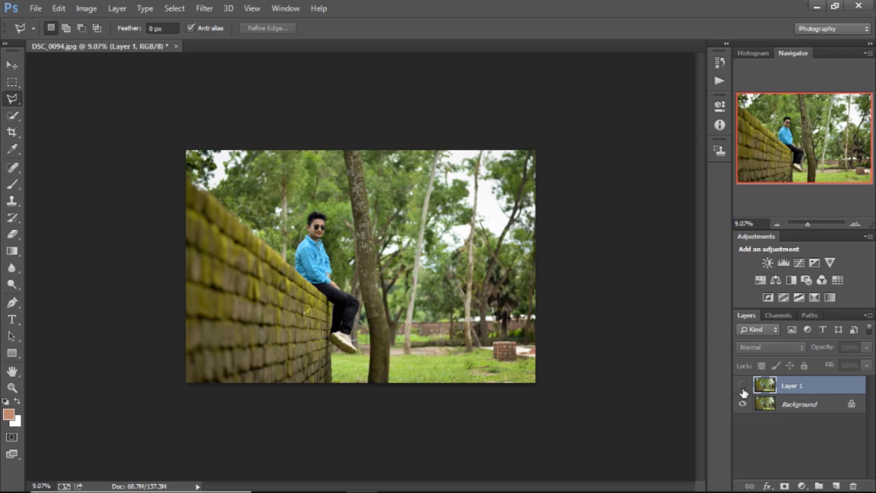
# Step: Toggle Layer 1's visibility repeatedly to compare the retouched photo with the original, leaving the layer shown
pyautogui.click(743, 386)
pyautogui.click(743, 386)
pyautogui.click(743, 386)
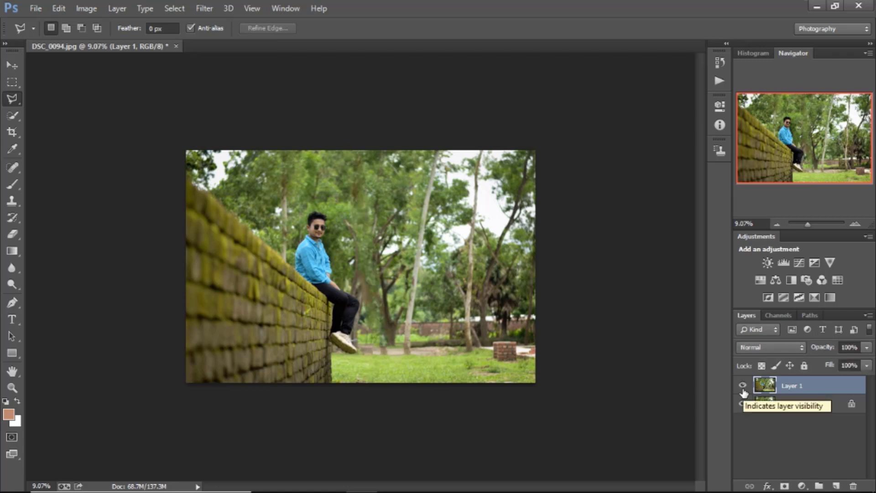
pyautogui.click(743, 385)
pyautogui.click(743, 386)
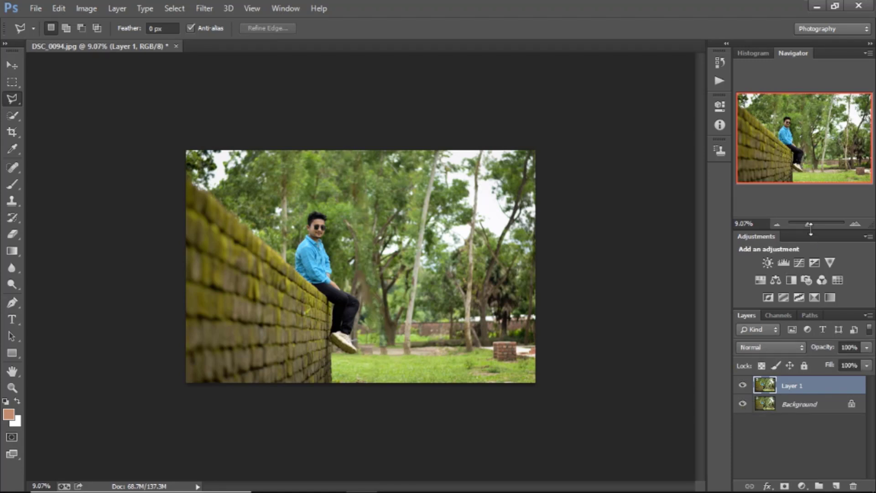
# Step: Delete the retouched Layer 1 and duplicate the Background layer to get a fresh copy of the original photo
pyautogui.moveTo(812, 225); pyautogui.dragTo(810, 225)
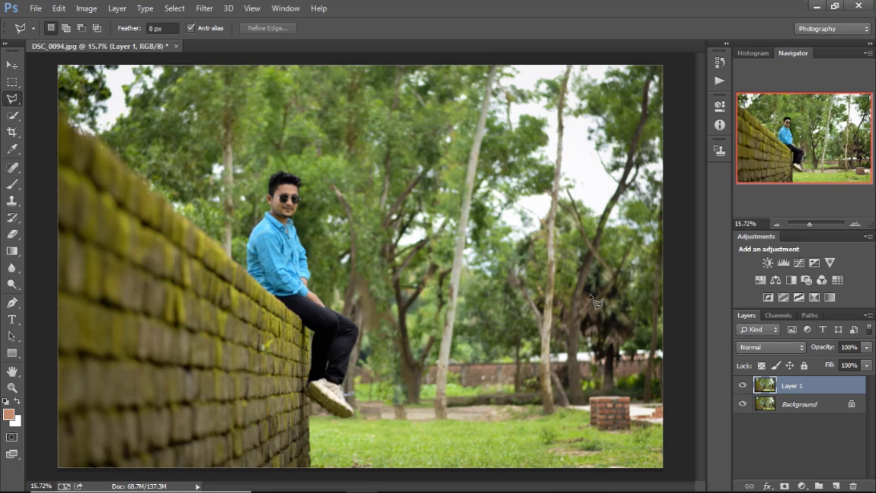
pyautogui.moveTo(786, 380); pyautogui.dragTo(851, 486)
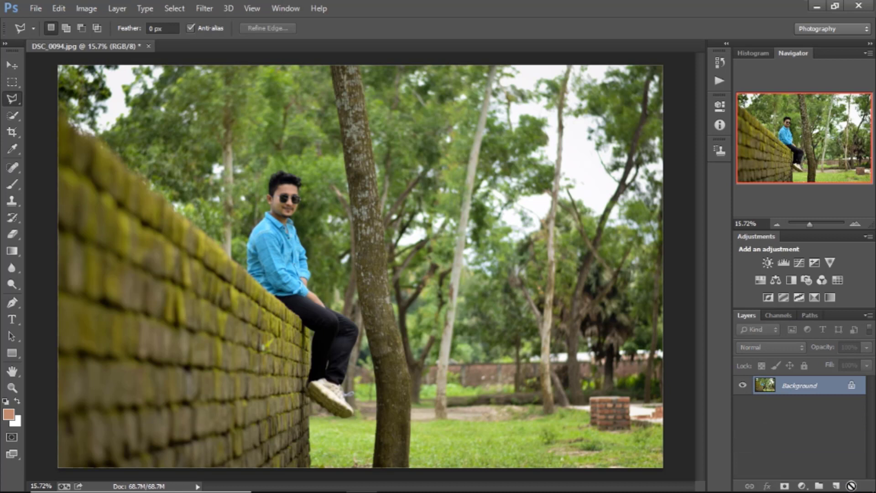
pyautogui.hotkey('ctrl', 'z')
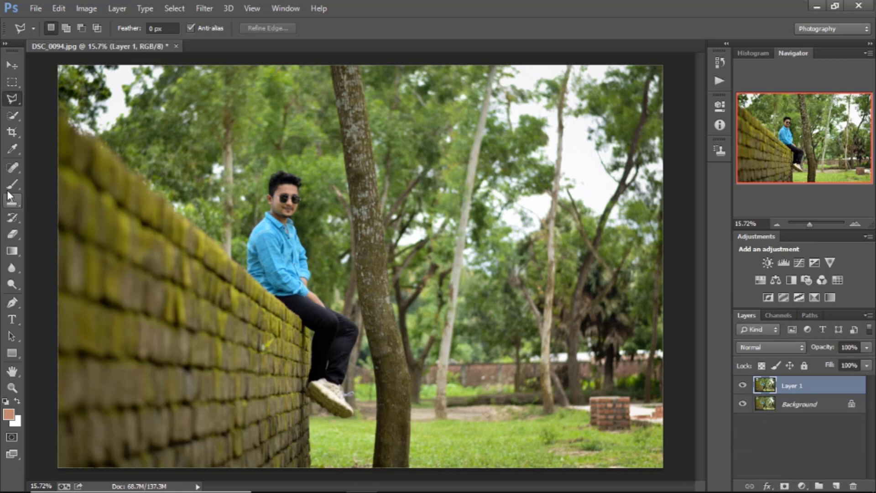
# Step: Paint over the whole large tree trunk beside the man with the Spot Healing Brush at size 300, in Normal mode with Content-Aware type
pyautogui.click(11, 168)
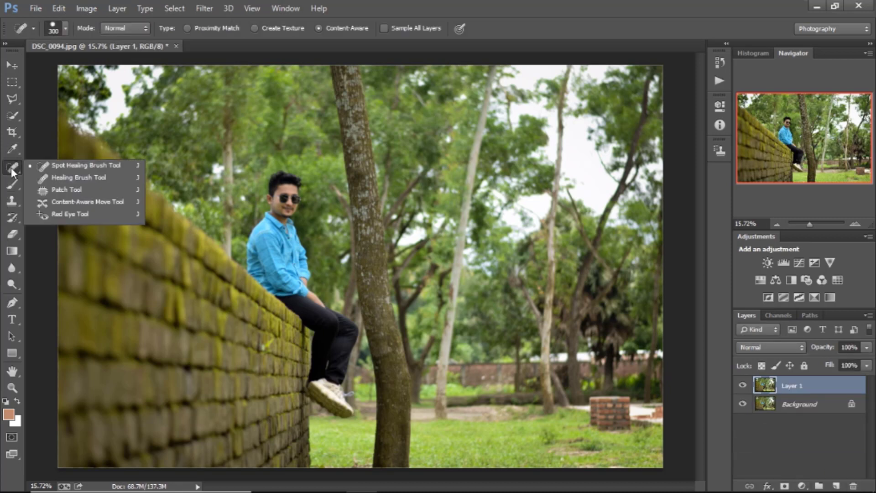
pyautogui.click(87, 165)
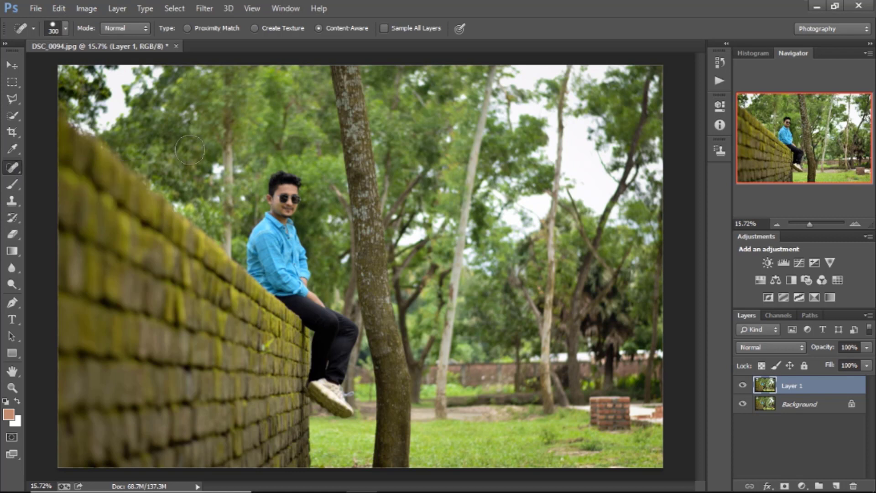
pyautogui.moveTo(338, 64); pyautogui.dragTo(361, 178)
pyautogui.moveTo(364, 145)
pyautogui.mouseDown()
pyautogui.moveTo(356, 131)
pyautogui.moveTo(384, 366)
pyautogui.moveTo(382, 464)
pyautogui.moveTo(397, 461)
pyautogui.moveTo(402, 425)
pyautogui.mouseUp()
pyautogui.moveTo(402, 374)
pyautogui.mouseDown()
pyautogui.moveTo(376, 279)
pyautogui.moveTo(368, 193)
pyautogui.mouseUp()
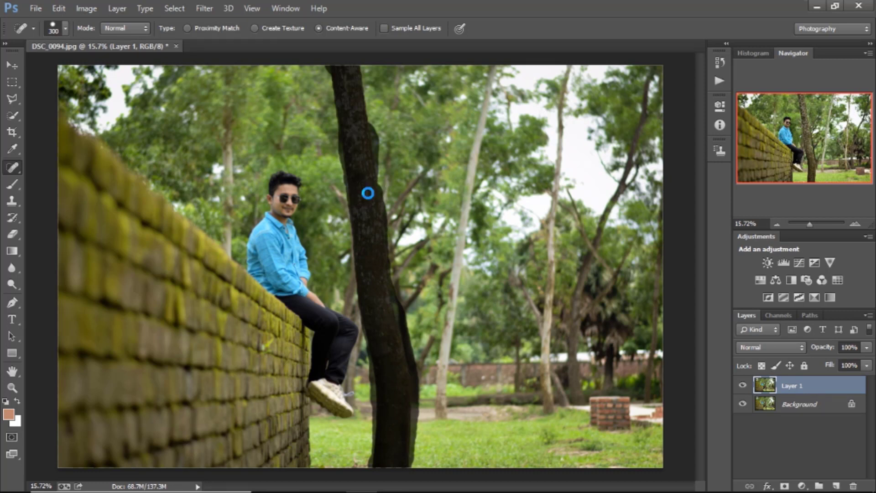